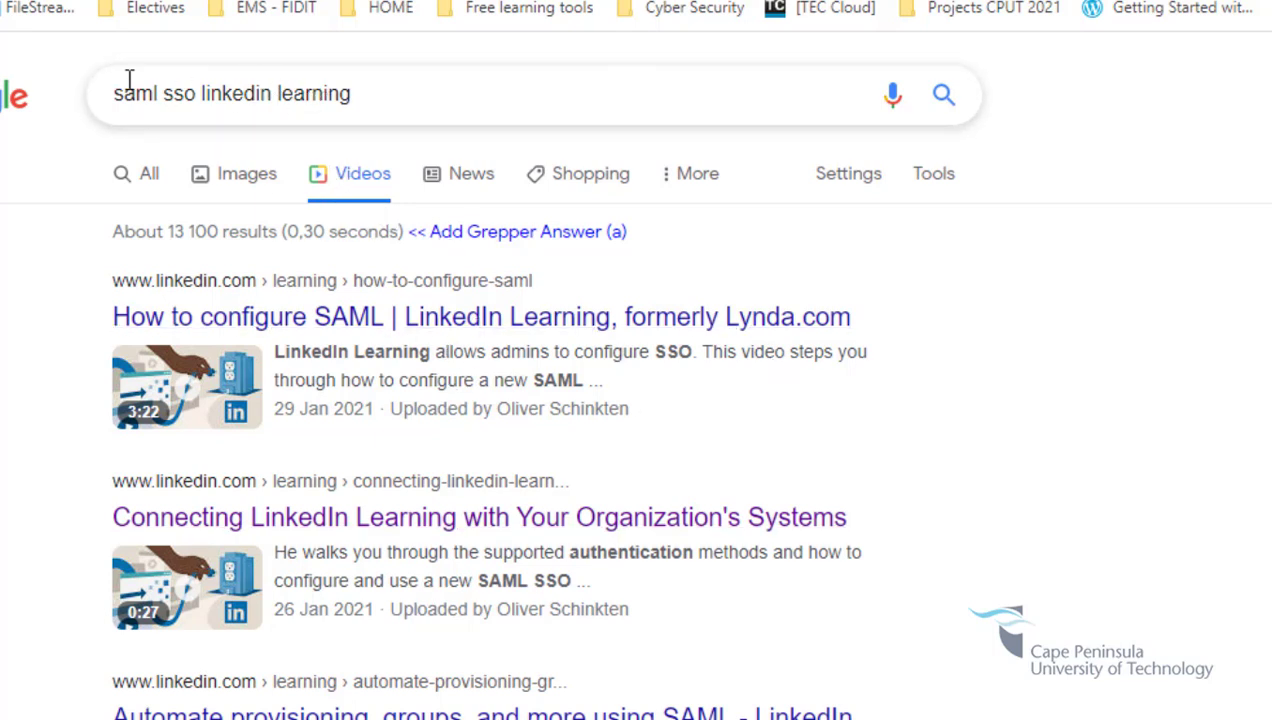
Step: Look through the search results for SAML SSO, switching from the video results to all results
{"action": "scroll", "coordinate": [420, 500], "scroll_direction": "down", "scroll_amount": 1}
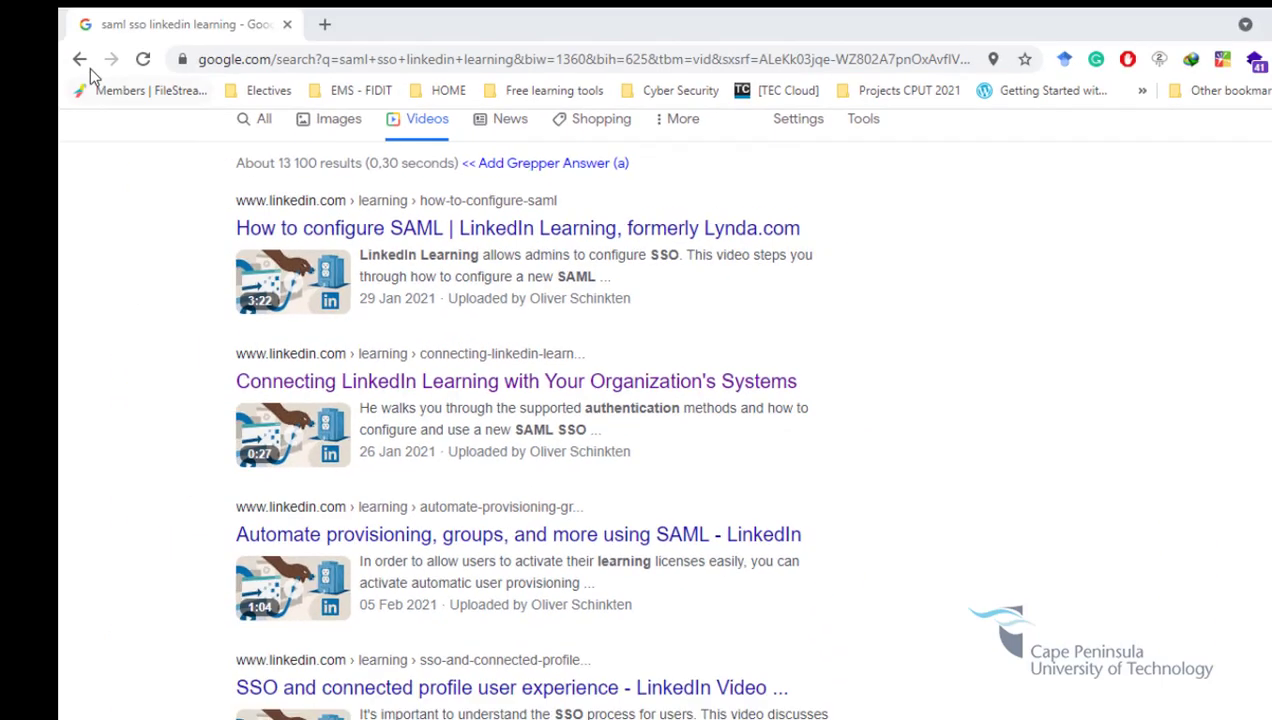
{"action": "left_click", "coordinate": [82, 61]}
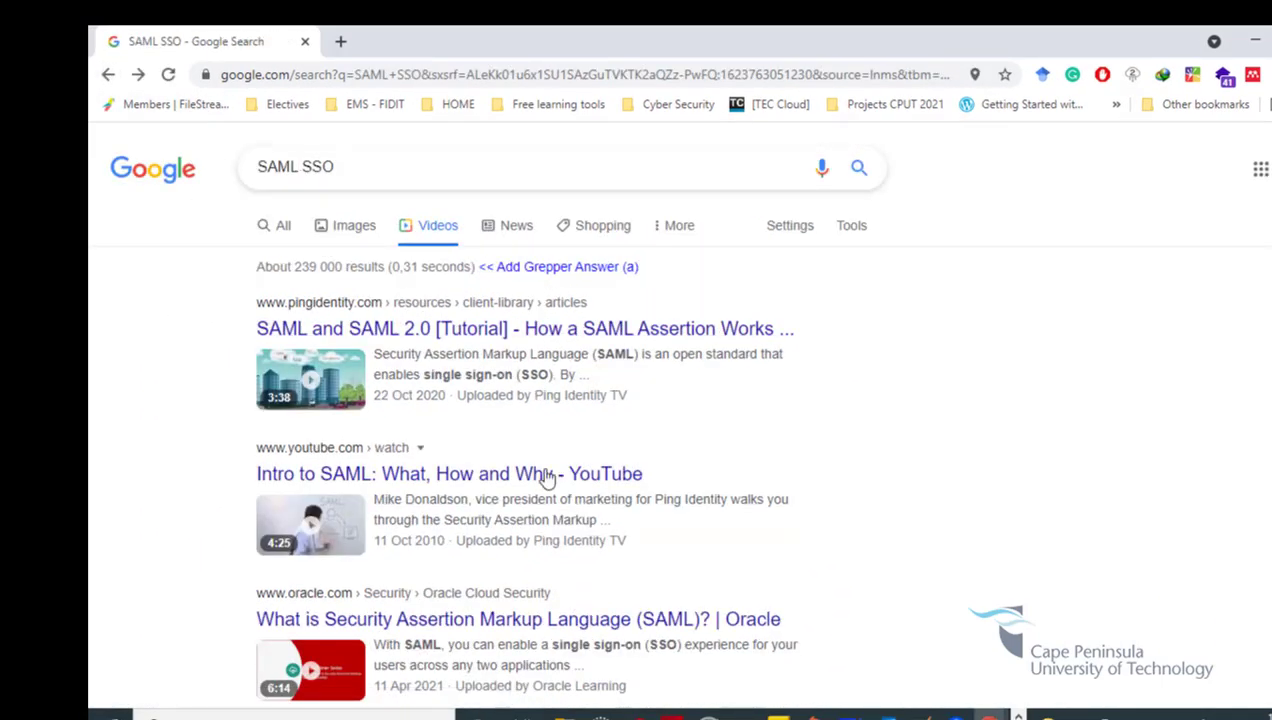
{"action": "scroll", "coordinate": [548, 478], "scroll_direction": "down", "scroll_amount": 1}
{"action": "left_click", "coordinate": [279, 163]}
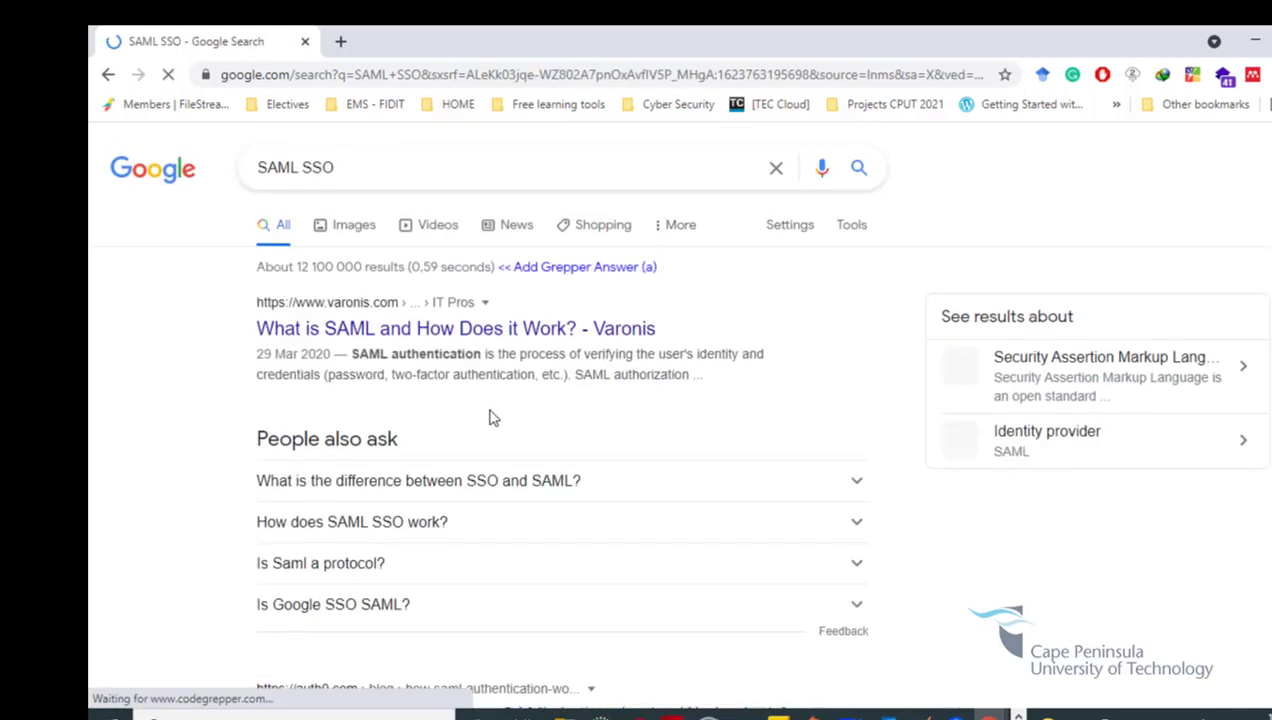
{"action": "scroll", "coordinate": [490, 417], "scroll_direction": "down", "scroll_amount": 2}
{"action": "left_click", "coordinate": [489, 360]}
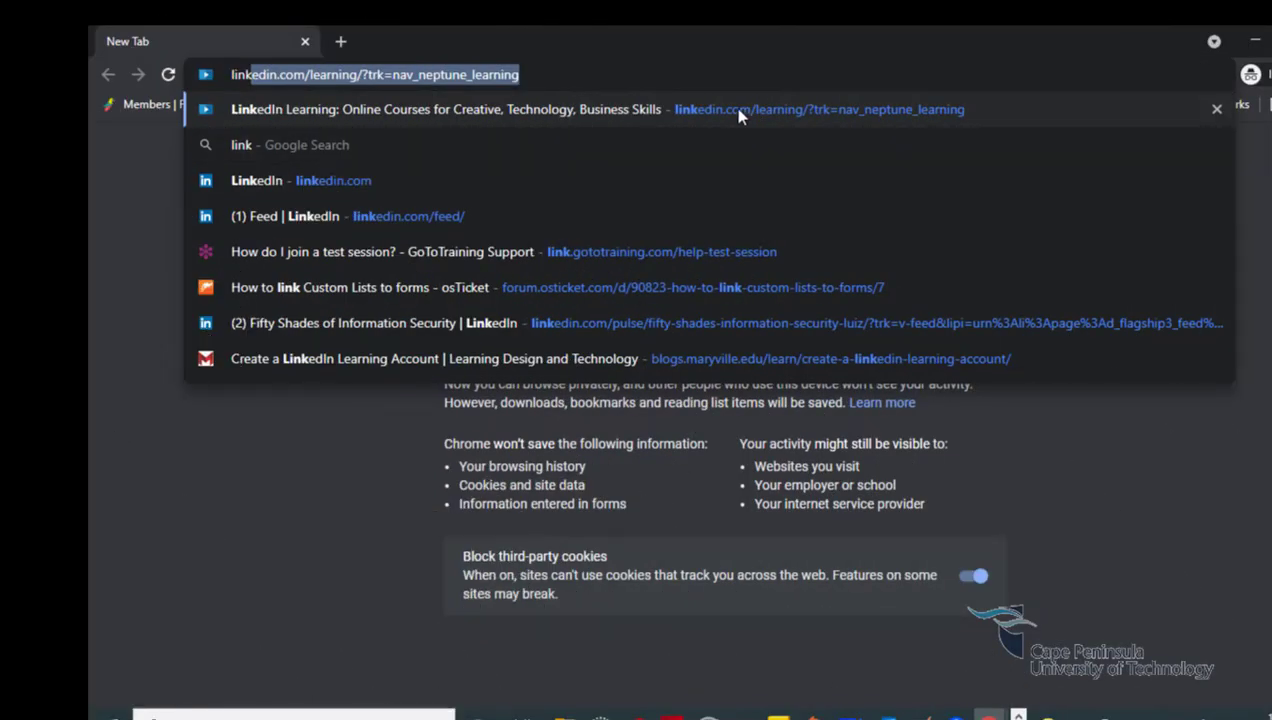
Step: Open the LinkedIn Learning sign-in page and submit the student's university email address
{"action": "left_click", "coordinate": [737, 110]}
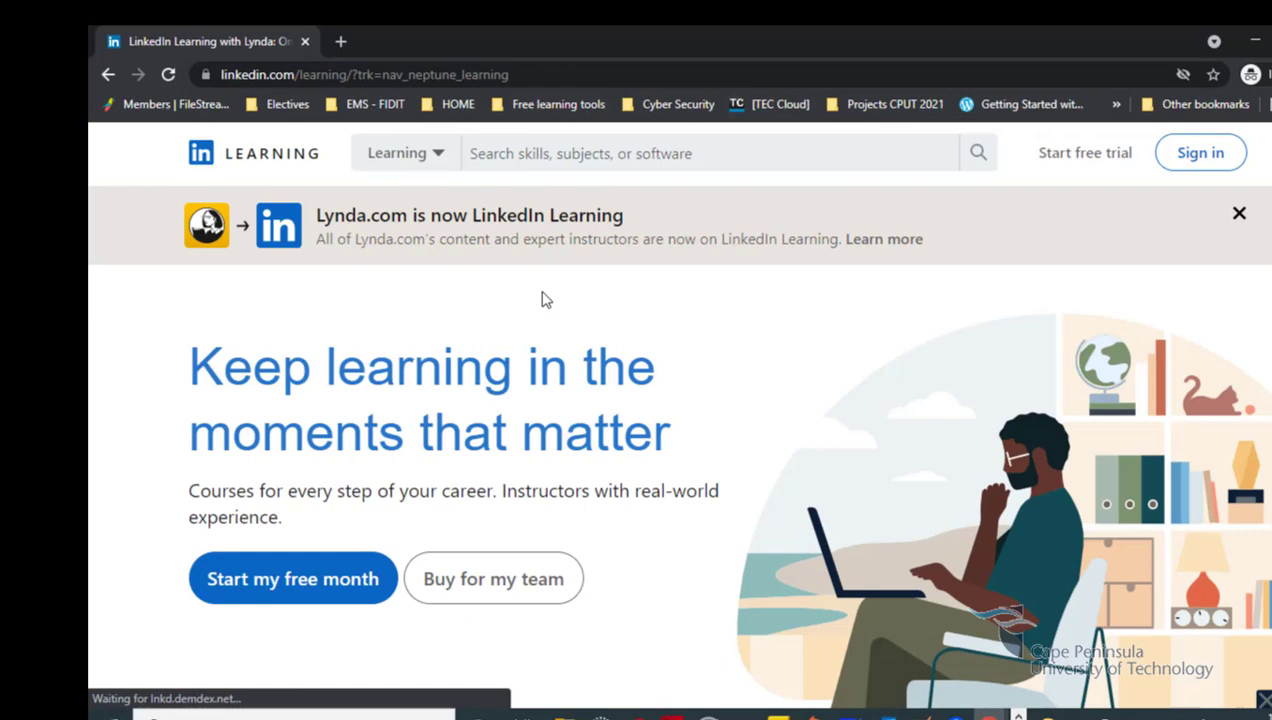
{"action": "left_click", "coordinate": [1201, 153]}
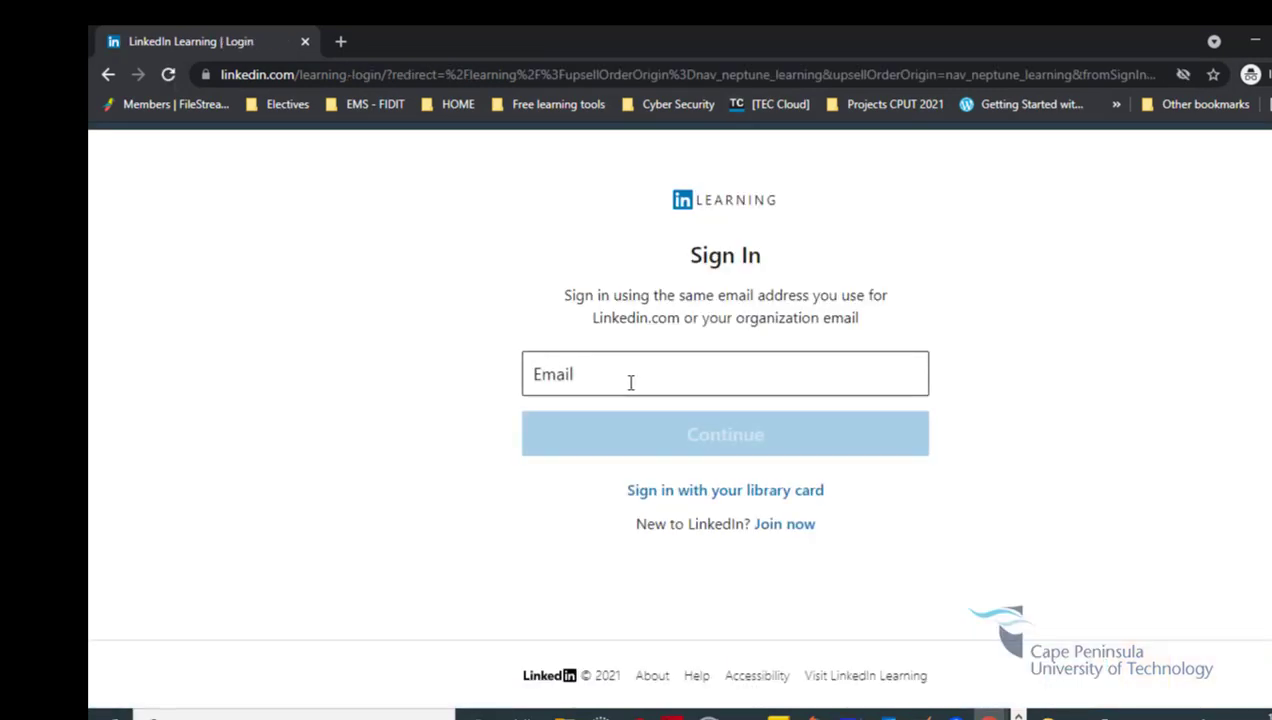
{"action": "left_click", "coordinate": [631, 378]}
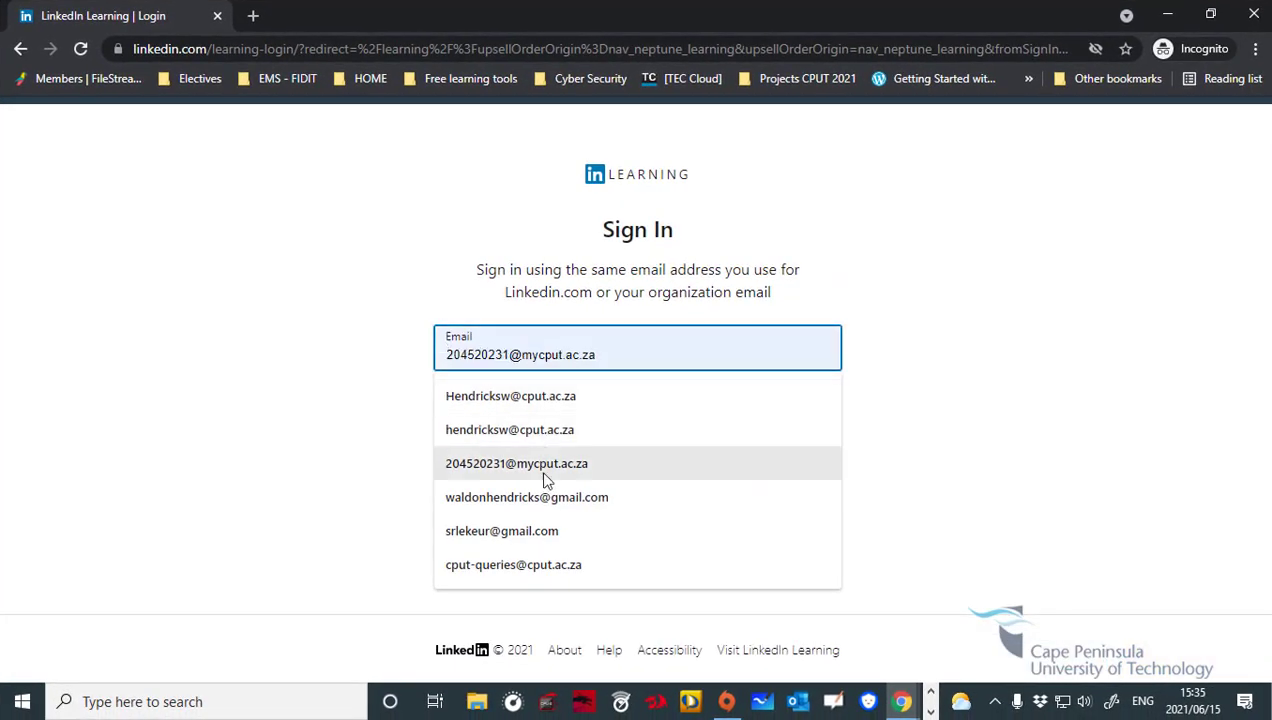
{"action": "left_click", "coordinate": [546, 474]}
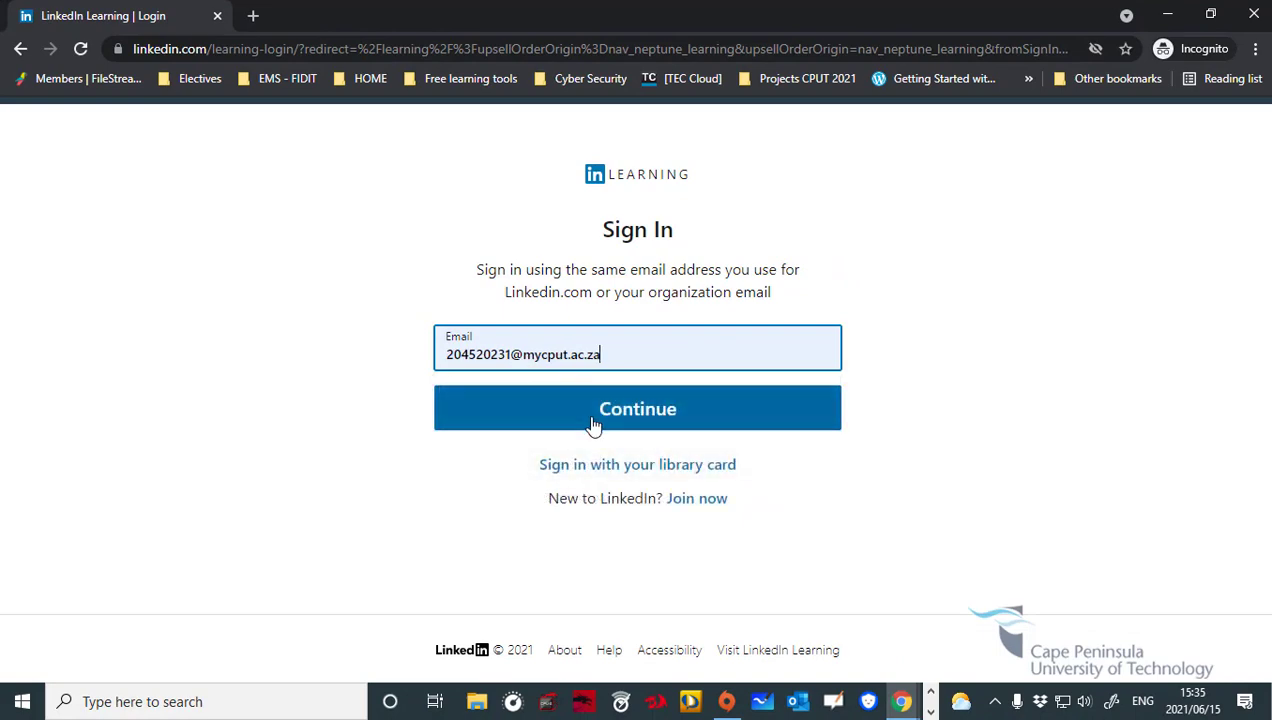
{"action": "left_click", "coordinate": [522, 412]}
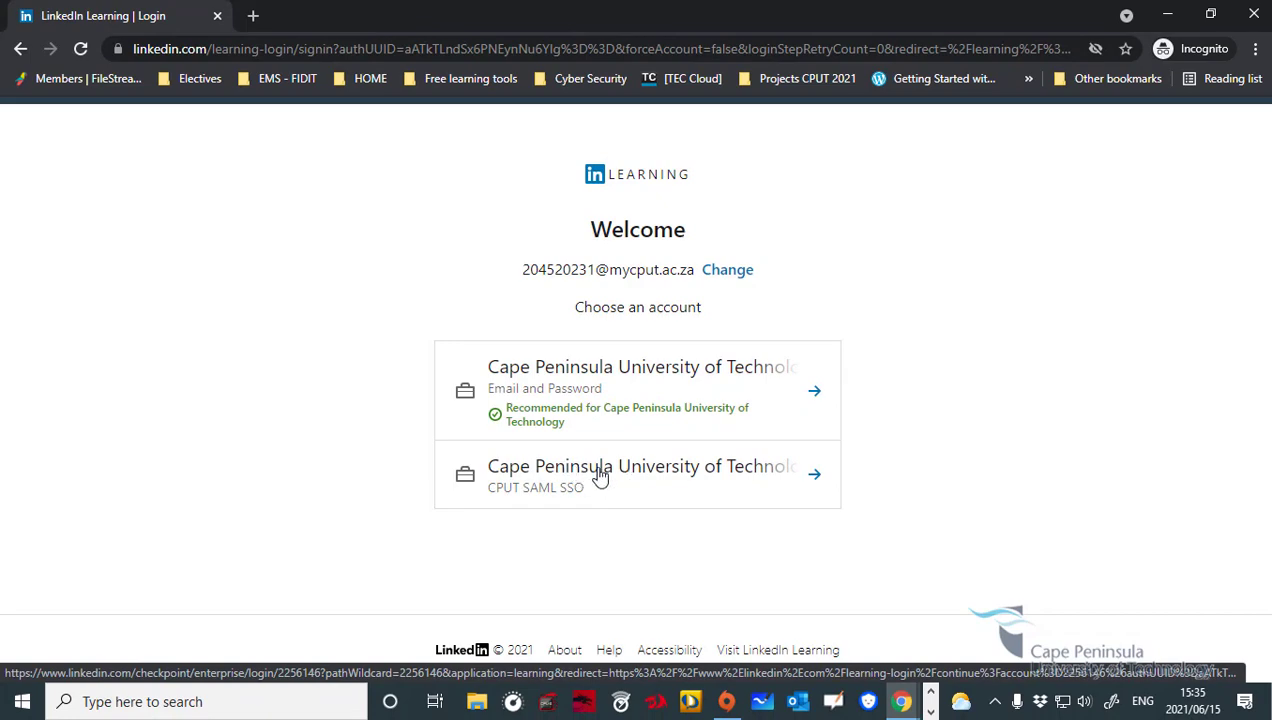
Step: Choose the CPUT SAML SSO account and log in with the saved student username and password
{"action": "left_click", "coordinate": [613, 477]}
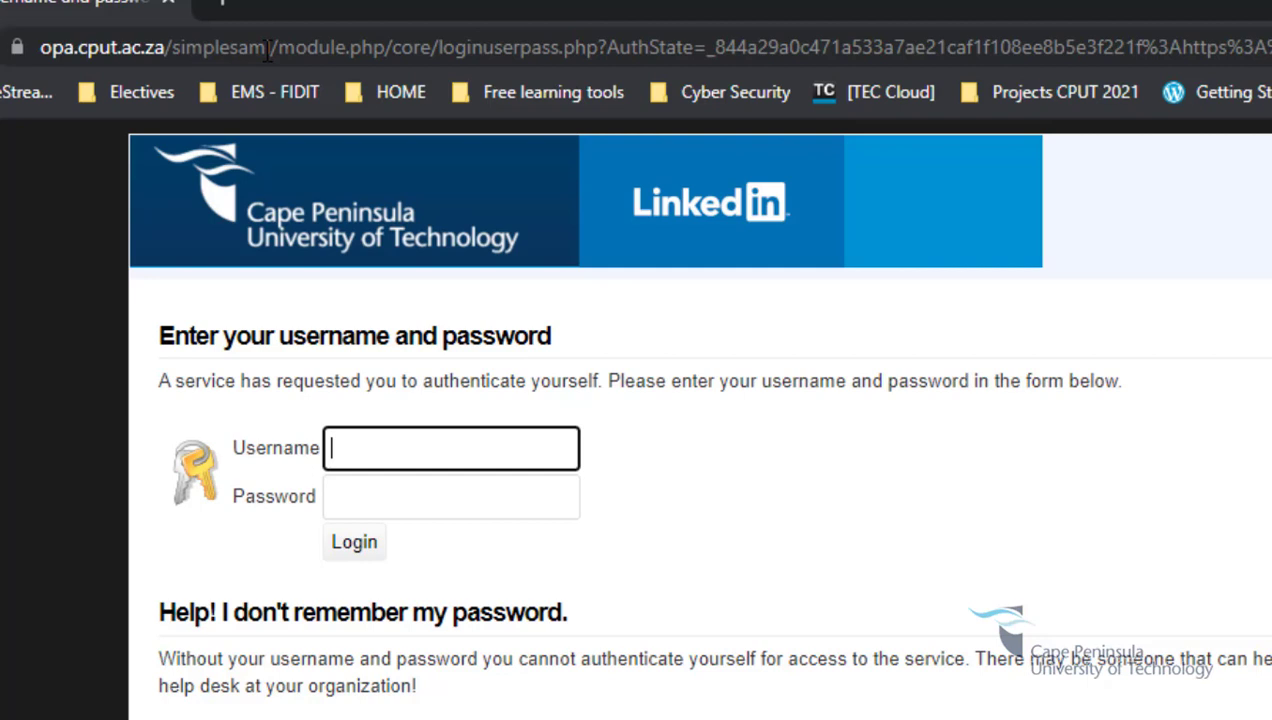
{"action": "left_click_drag", "start_coordinate": [279, 50], "coordinate": [85, 117]}
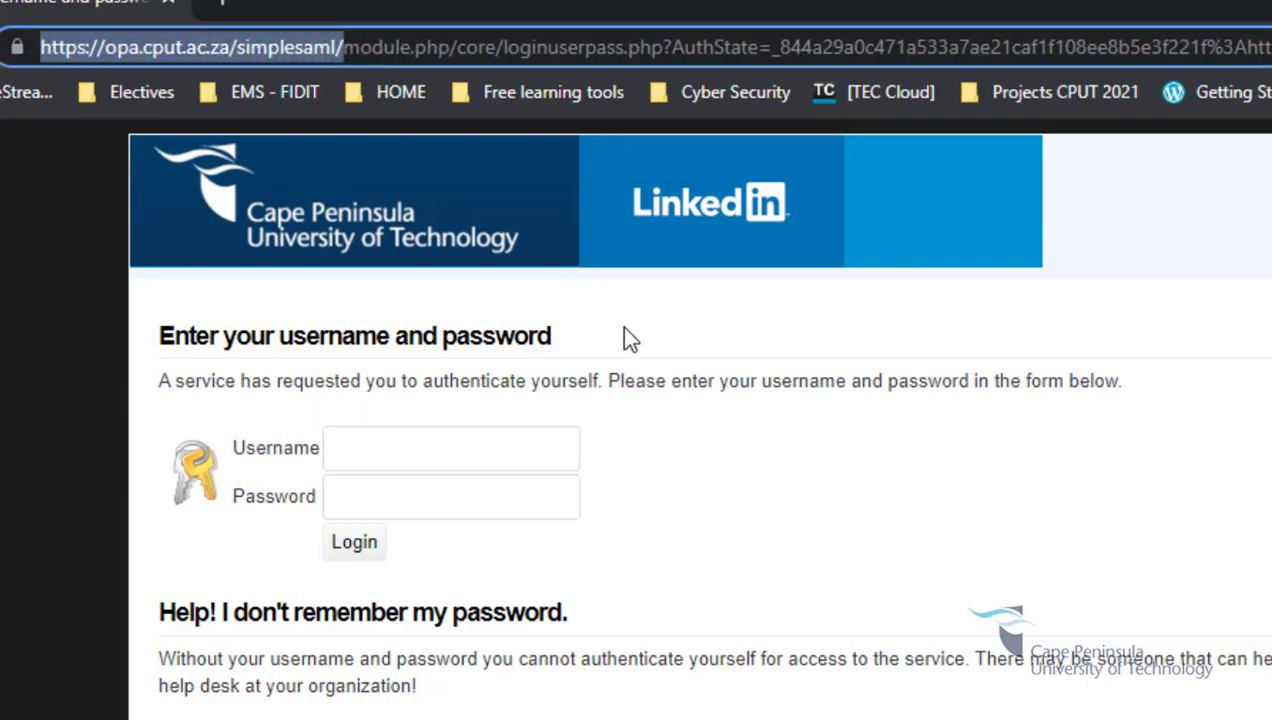
{"action": "left_click", "coordinate": [410, 447]}
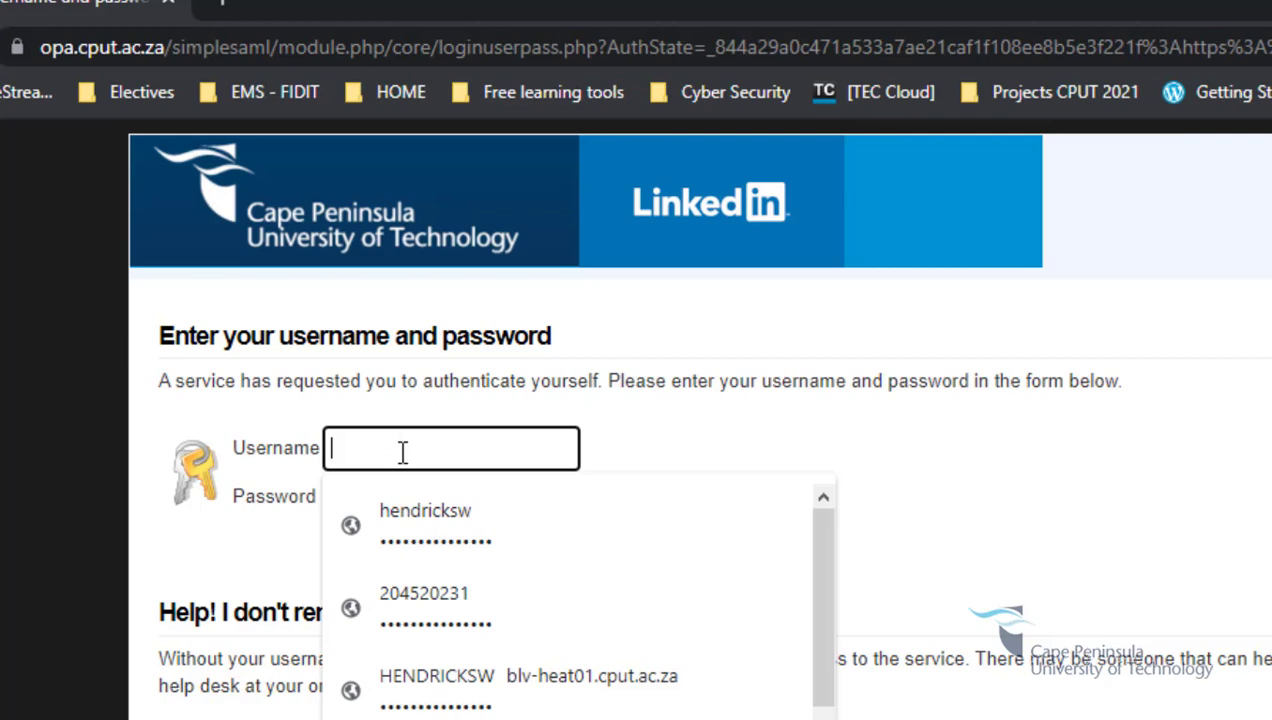
{"action": "left_click", "coordinate": [434, 590]}
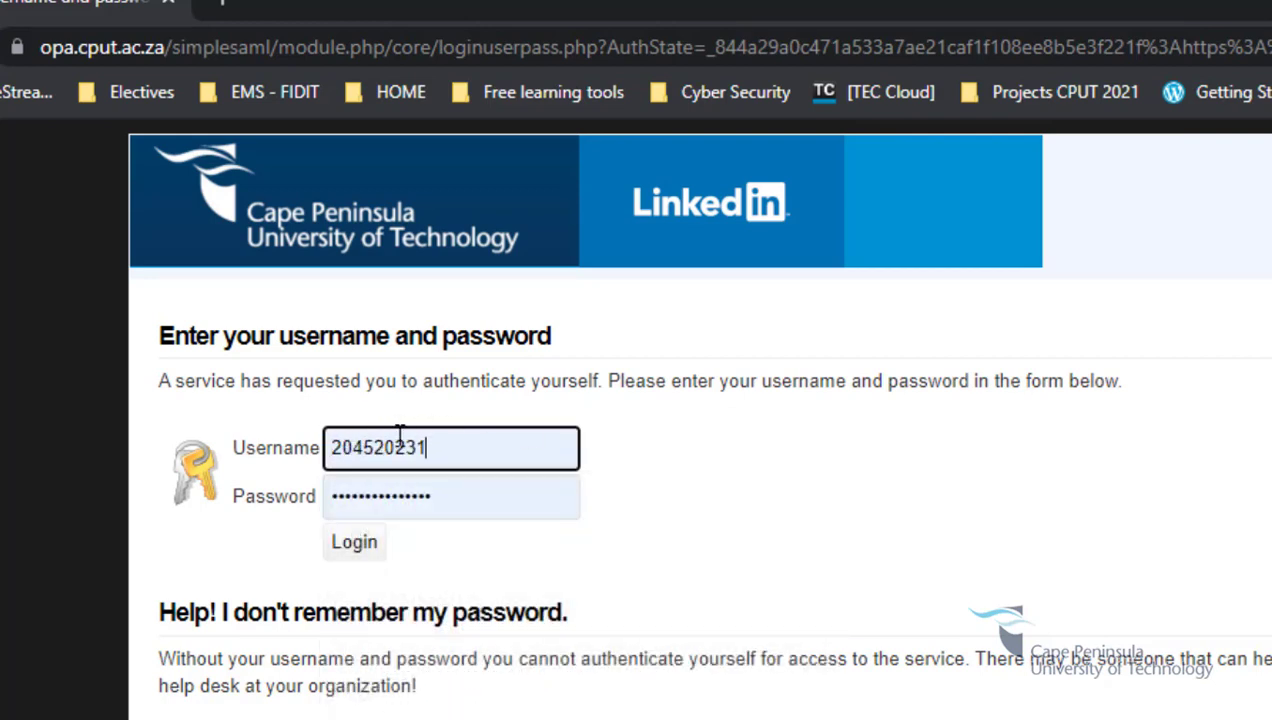
{"action": "left_click", "coordinate": [352, 545]}
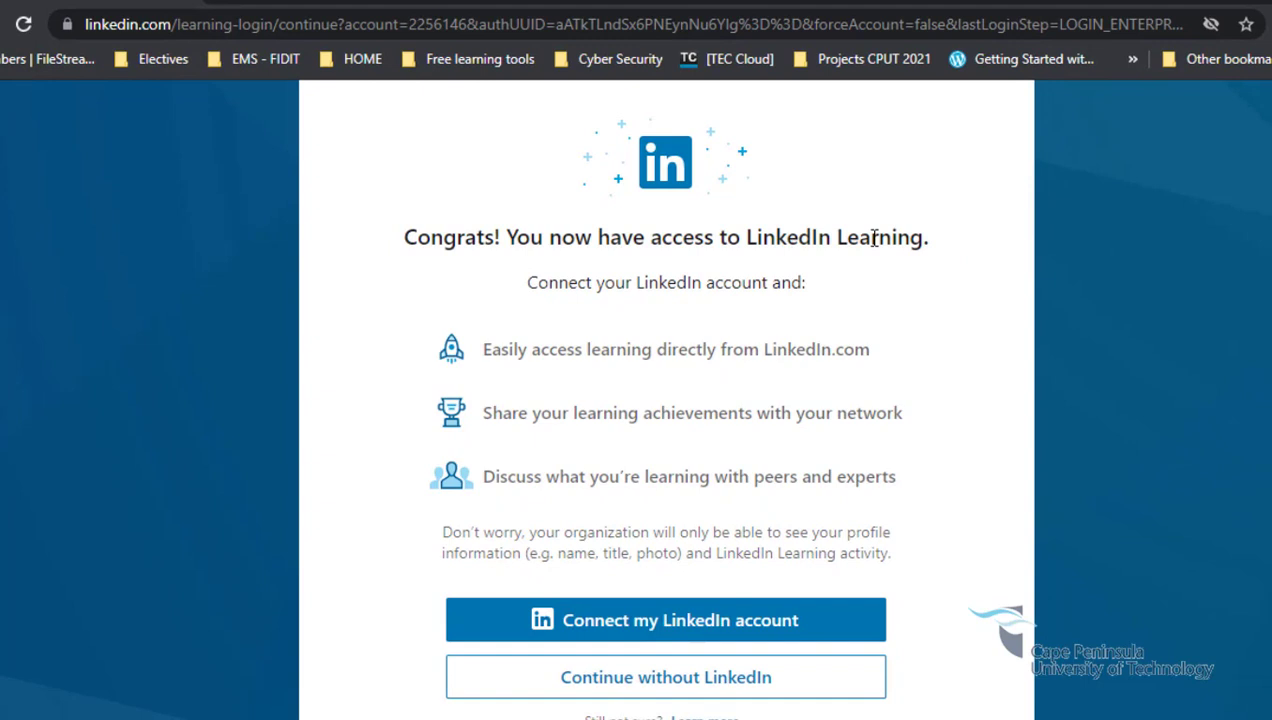
Step: Continue into LinkedIn Learning without connecting a LinkedIn account and start the onboarding questions
{"action": "scroll", "coordinate": [420, 520], "scroll_direction": "down", "scroll_amount": 1}
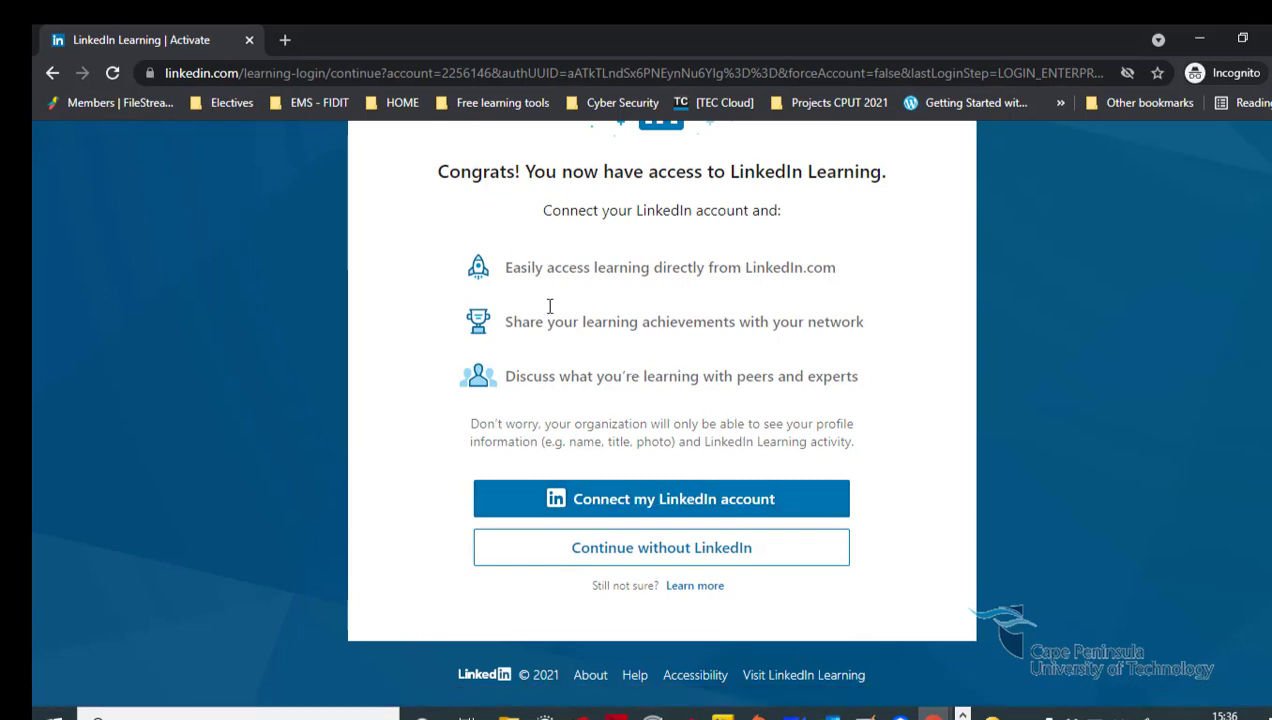
{"action": "left_click", "coordinate": [651, 557]}
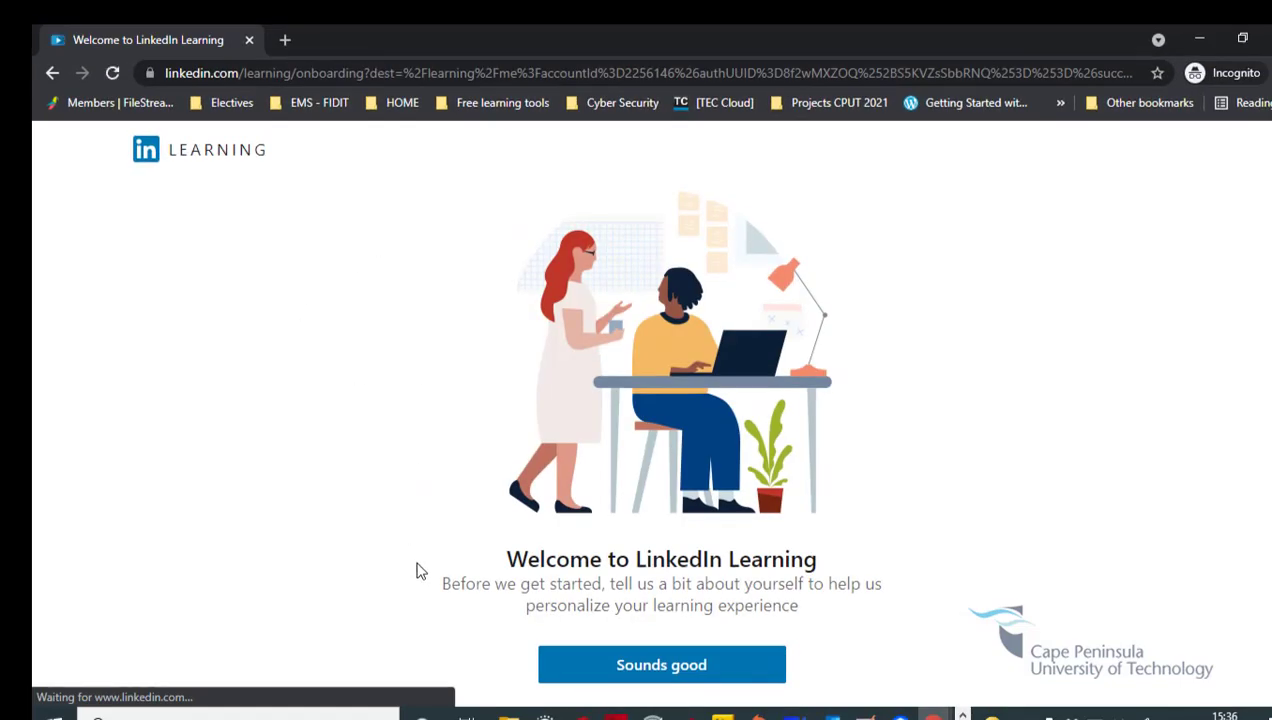
{"action": "left_click", "coordinate": [636, 650]}
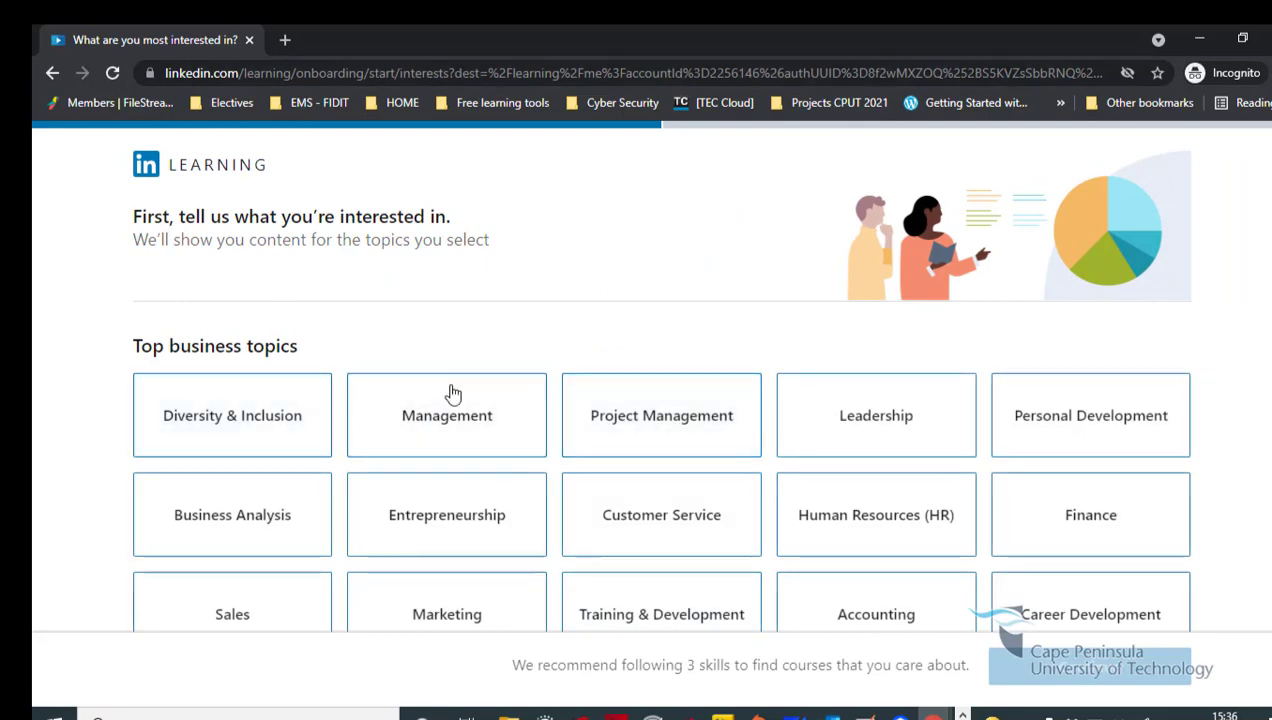
Step: Select Data Science, DevOps, Technical Support and Cloud Computing as topics of interest and submit them
{"action": "left_click", "coordinate": [600, 610]}
{"action": "scroll", "coordinate": [595, 528], "scroll_direction": "down", "scroll_amount": 2}
{"action": "scroll", "coordinate": [596, 524], "scroll_direction": "down", "scroll_amount": 5}
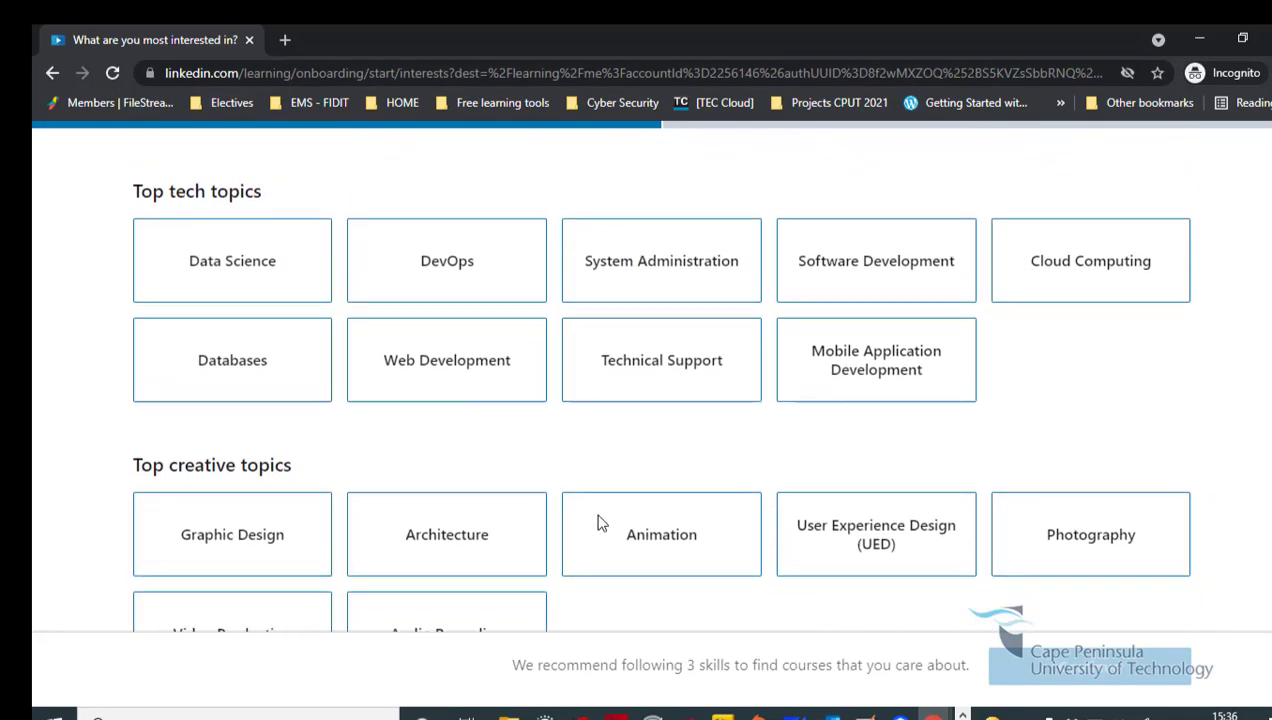
{"action": "scroll", "coordinate": [643, 600], "scroll_direction": "up", "scroll_amount": 6}
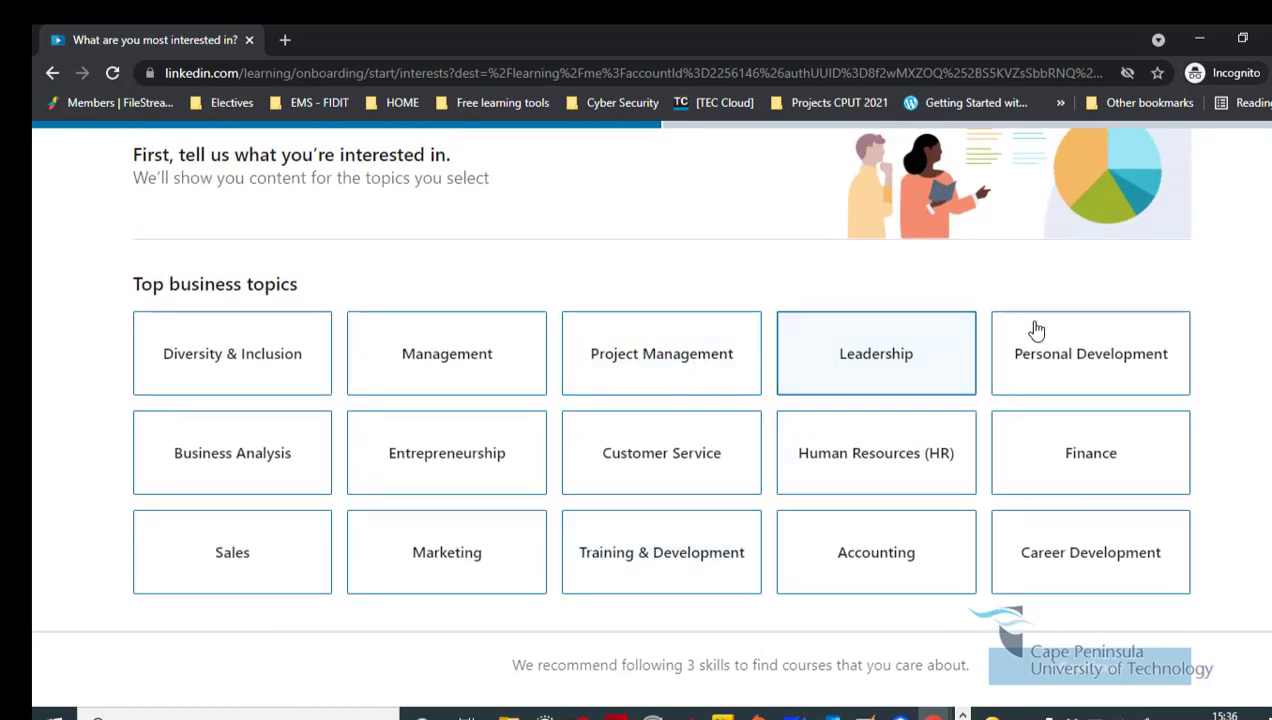
{"action": "scroll", "coordinate": [600, 560], "scroll_direction": "down", "scroll_amount": 1}
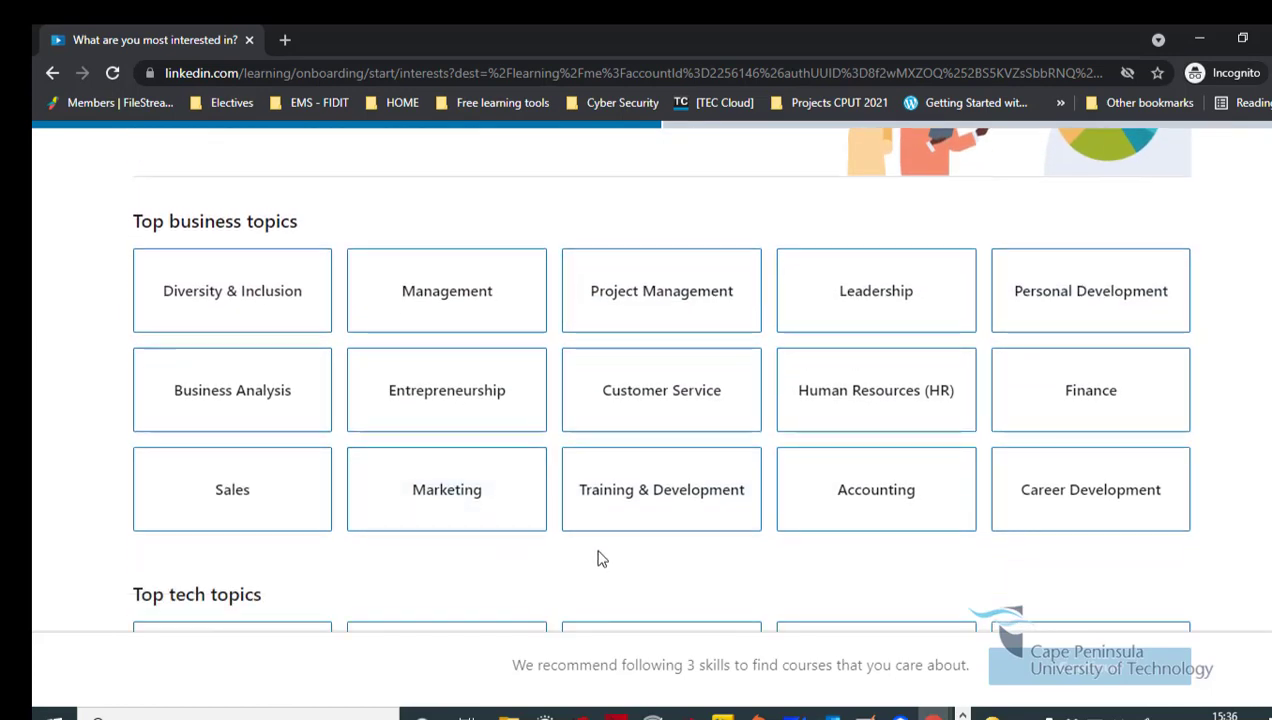
{"action": "scroll", "coordinate": [600, 560], "scroll_direction": "down", "scroll_amount": 4}
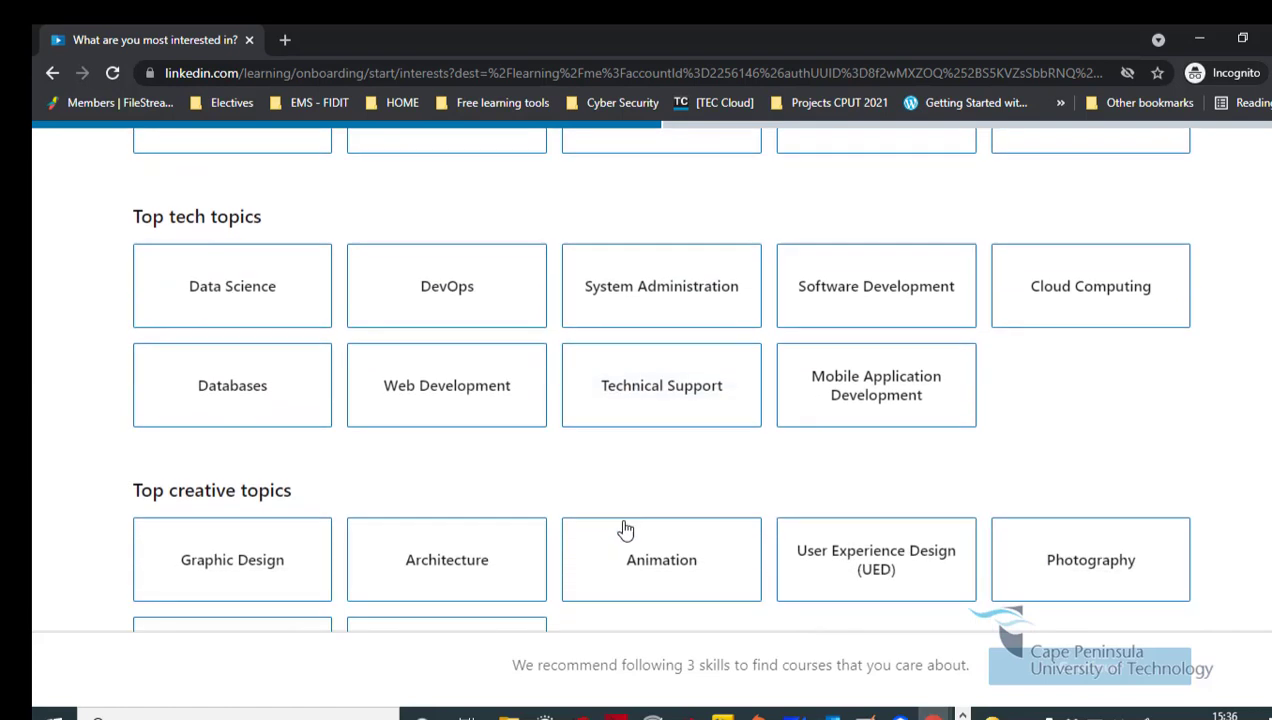
{"action": "left_click", "coordinate": [318, 293]}
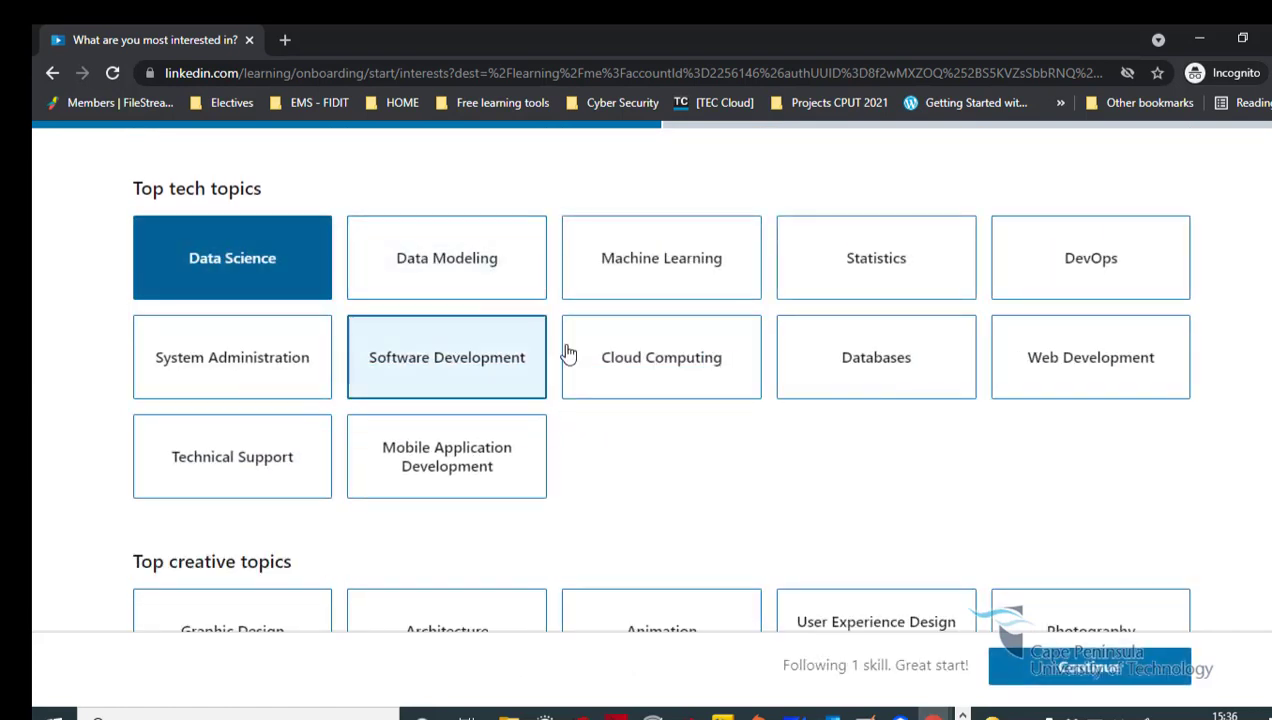
{"action": "left_click", "coordinate": [1068, 262]}
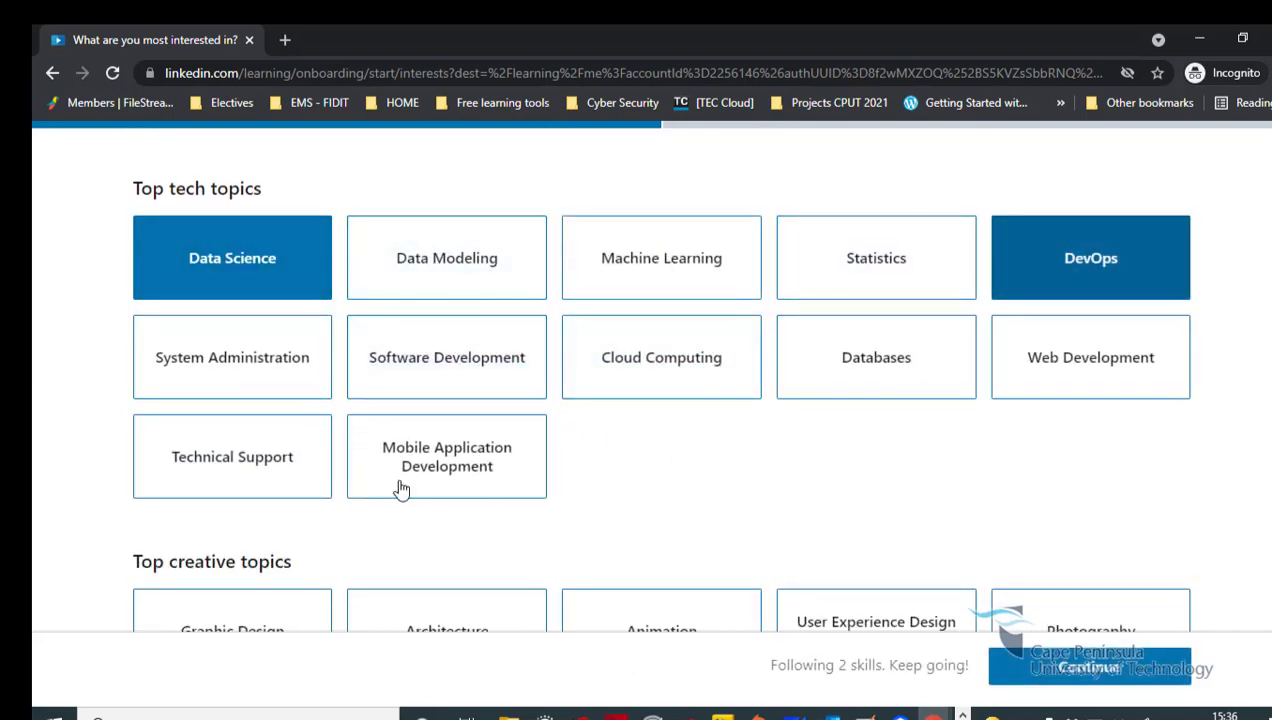
{"action": "left_click", "coordinate": [245, 458]}
{"action": "scroll", "coordinate": [415, 490], "scroll_direction": "down", "scroll_amount": 2}
{"action": "left_click", "coordinate": [645, 190]}
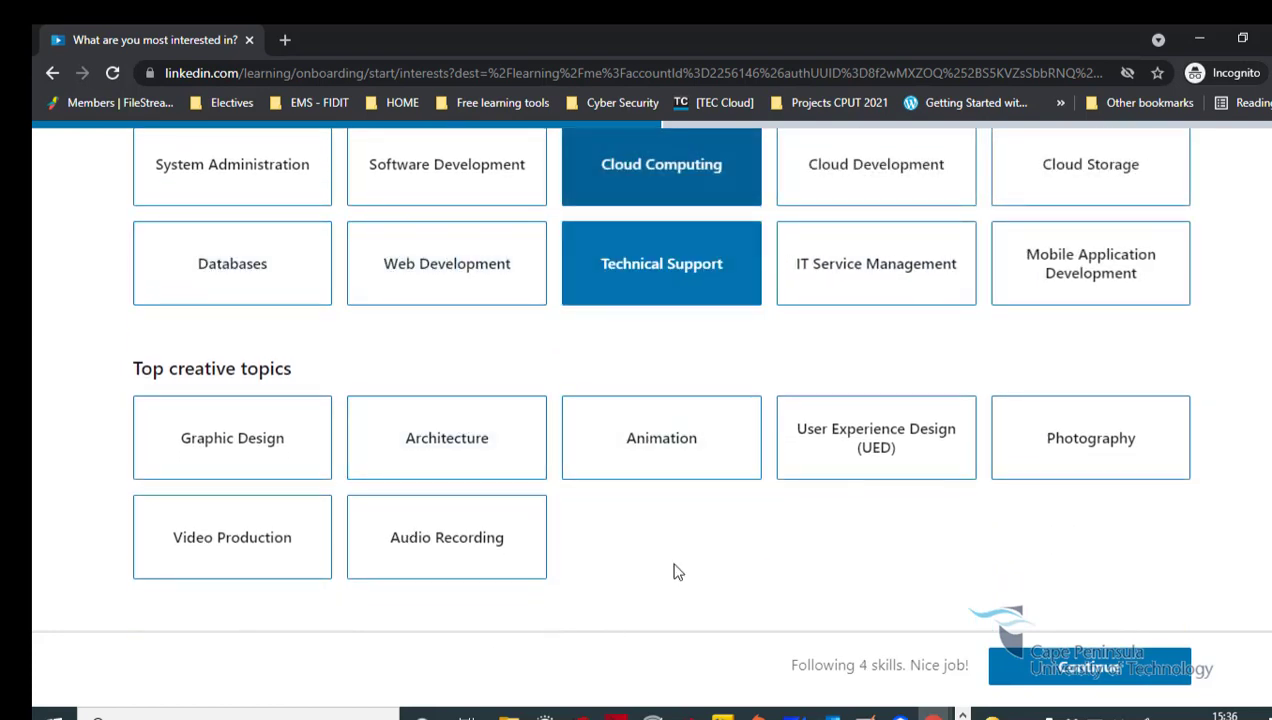
{"action": "left_click", "coordinate": [1056, 670]}
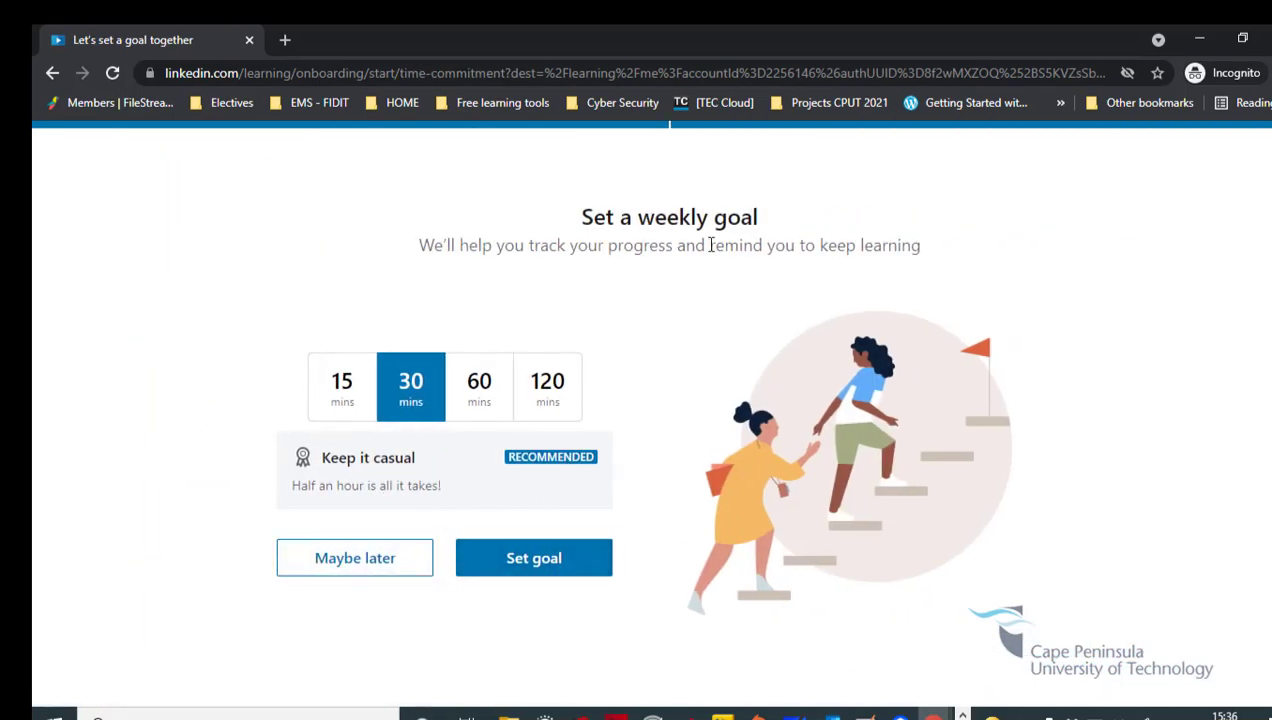
Step: Finish the onboarding without setting a weekly goal and open the recommendations from the organization
{"action": "left_click", "coordinate": [313, 562]}
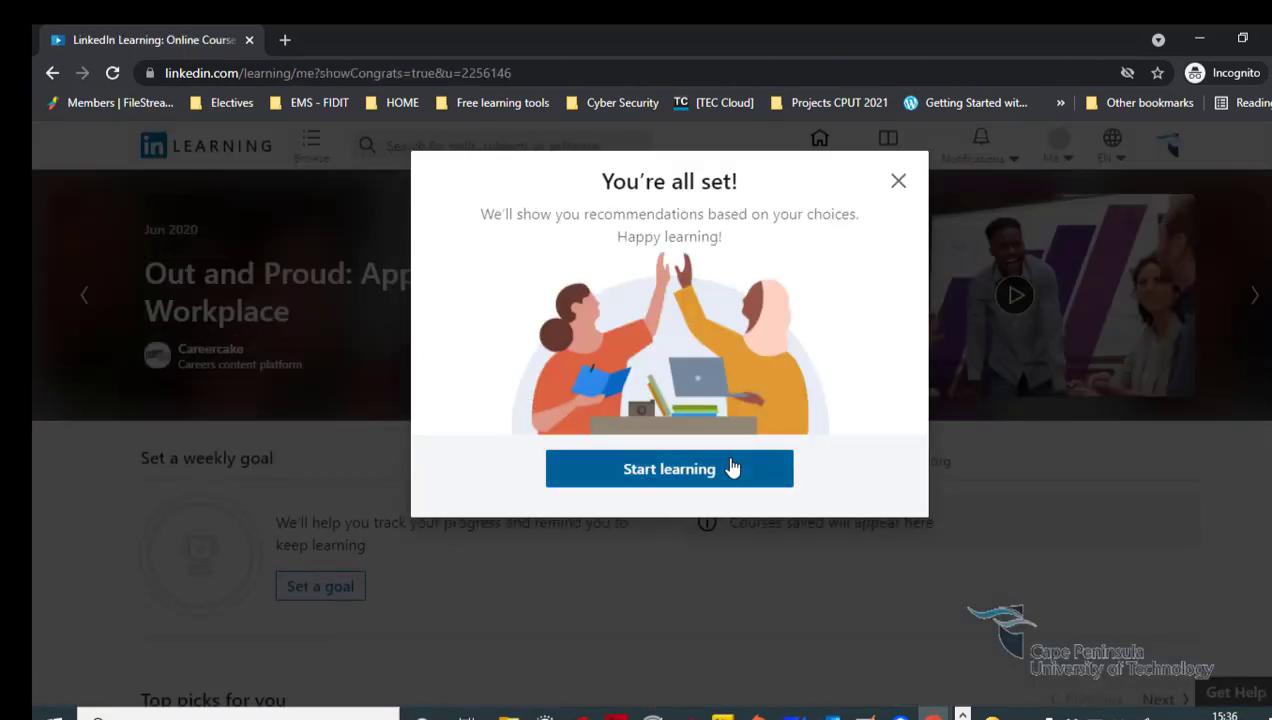
{"action": "left_click", "coordinate": [898, 181]}
{"action": "left_click", "coordinate": [1160, 148]}
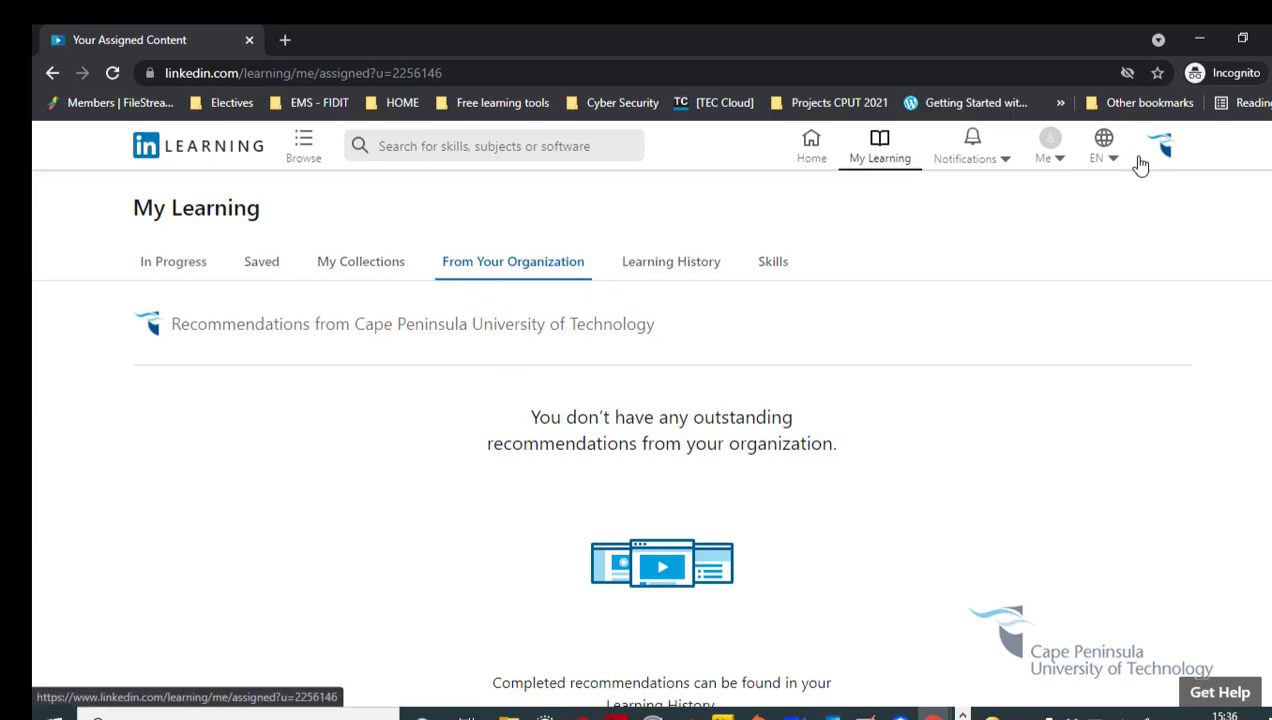
Step: Sign out of LinkedIn Learning
{"action": "left_click", "coordinate": [990, 158]}
{"action": "left_click", "coordinate": [1062, 160]}
{"action": "left_click", "coordinate": [866, 626]}
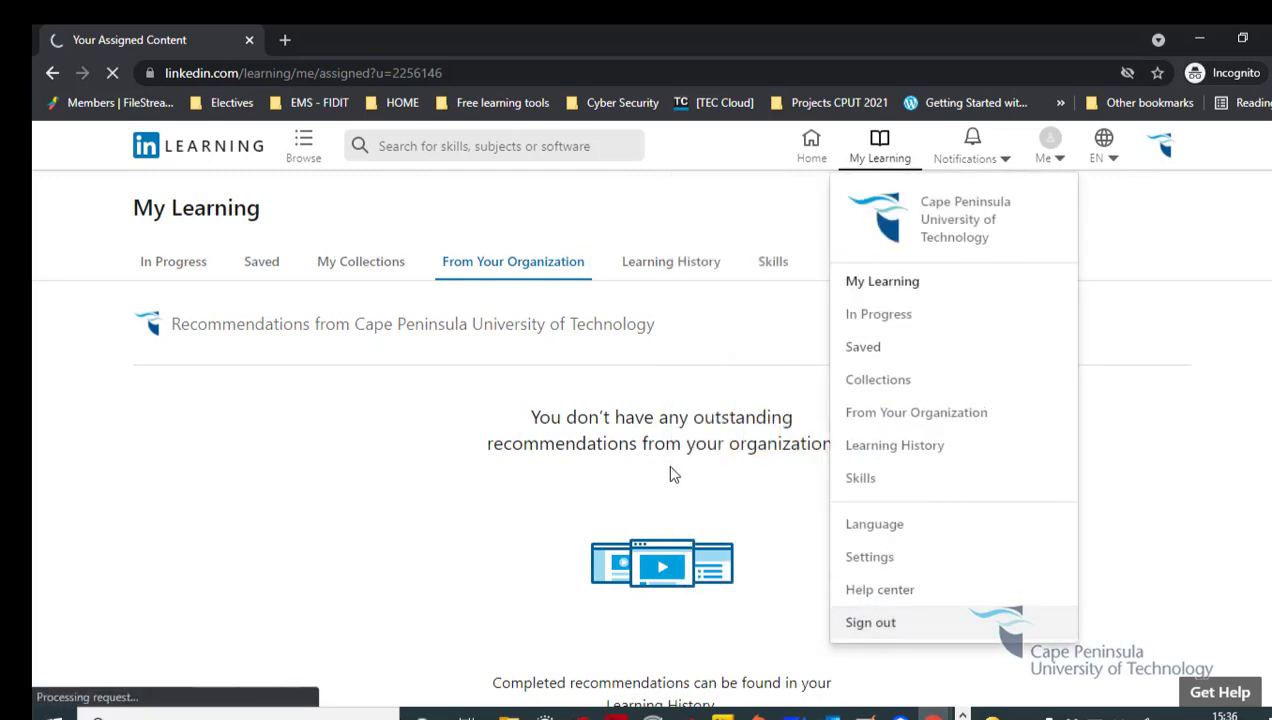
Step: Submit the university email to sign in again, view the Email and Password account option and return to the account choice
{"action": "left_click", "coordinate": [1144, 155]}
{"action": "left_click", "coordinate": [650, 370]}
{"action": "left_click", "coordinate": [630, 405]}
{"action": "left_click", "coordinate": [568, 450]}
{"action": "left_click", "coordinate": [655, 415]}
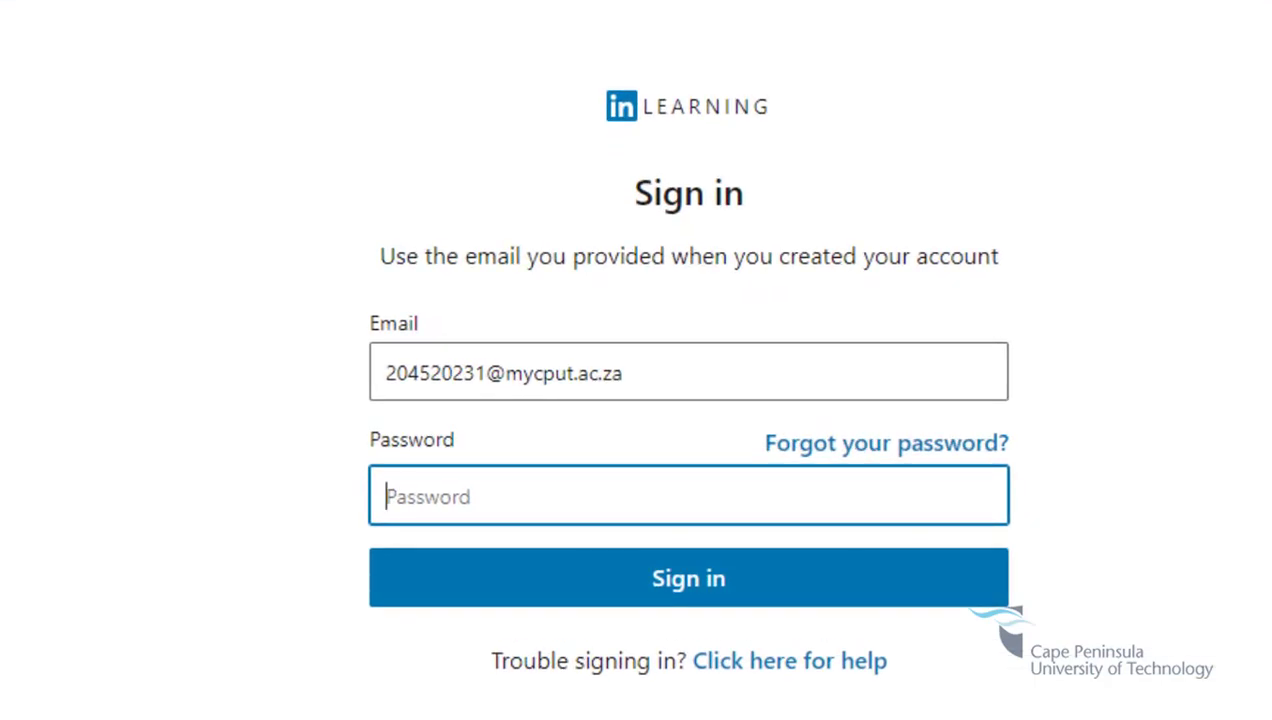
{"action": "left_click", "coordinate": [53, 75]}
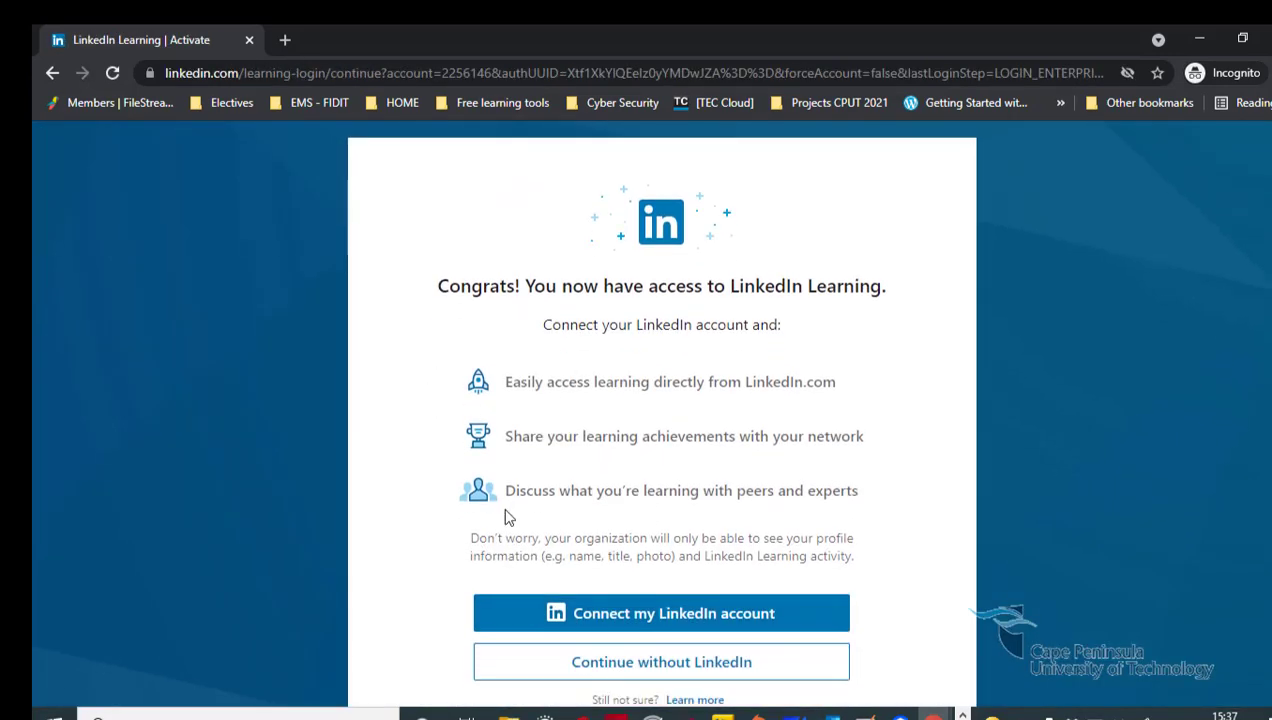
Step: Choose to connect the existing LinkedIn account to LinkedIn Learning
{"action": "scroll", "coordinate": [506, 517], "scroll_direction": "down", "scroll_amount": 1}
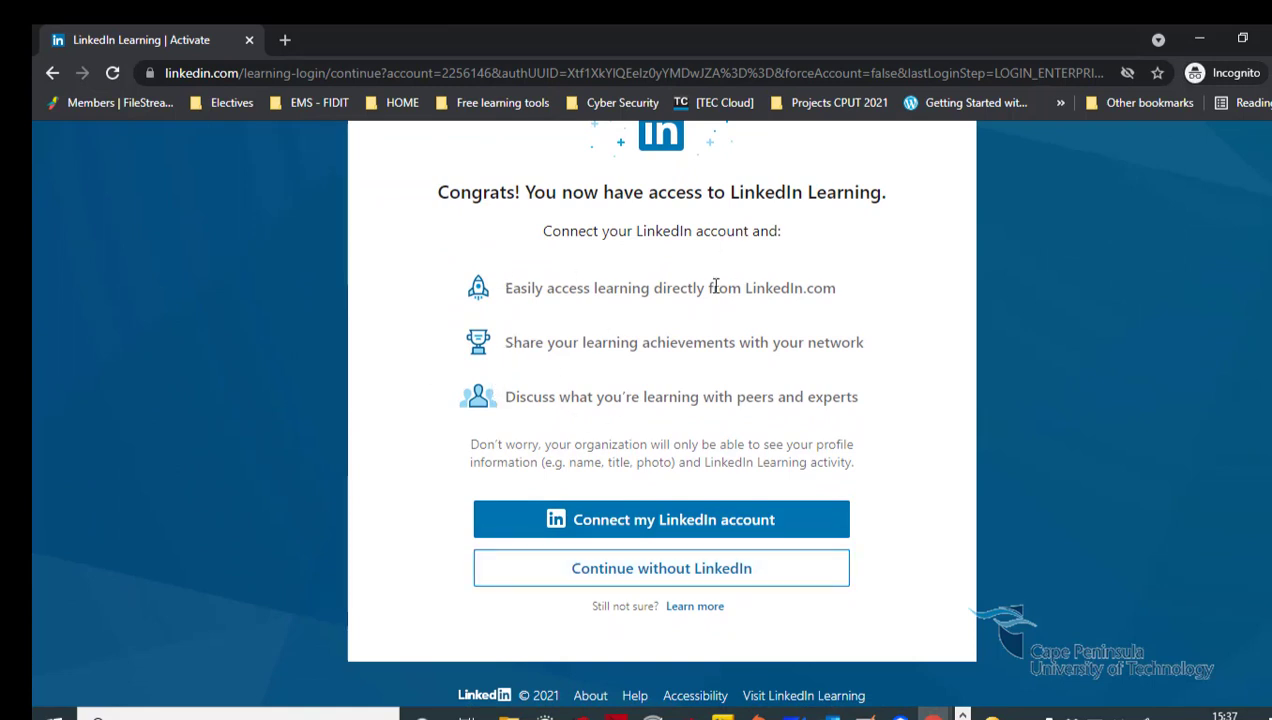
{"action": "left_click", "coordinate": [667, 522]}
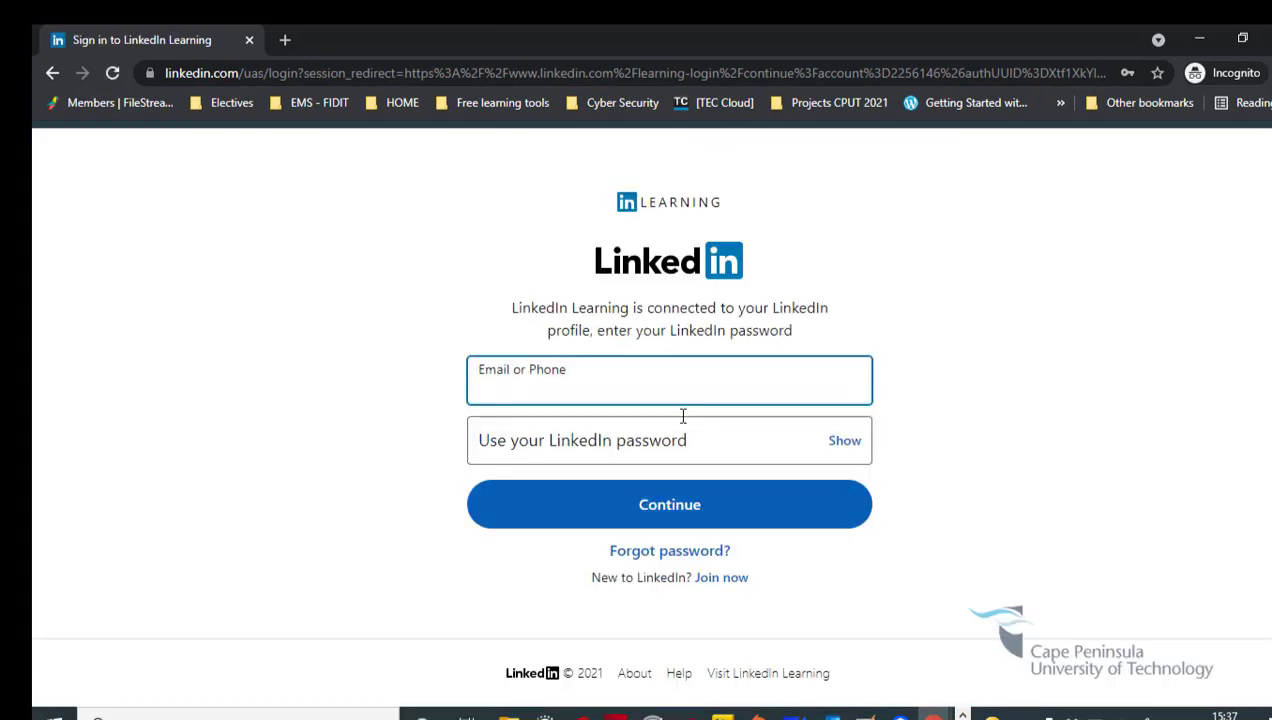